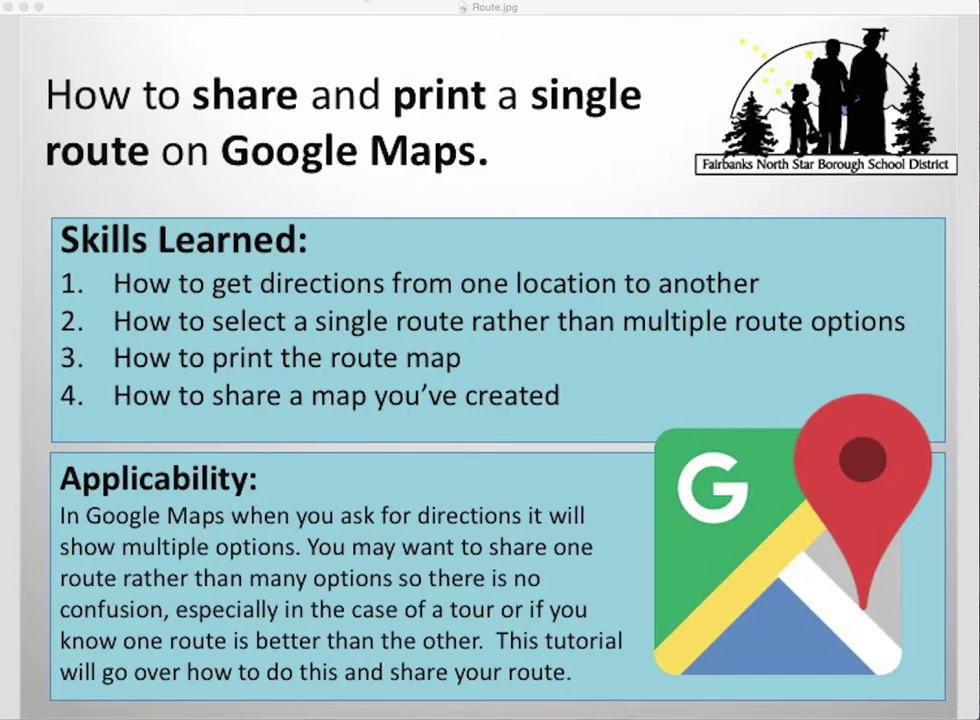
- Search for Tanana Middle School and start driving directions with it as the destination
{"action": "left_click", "coordinate": [12, 7]}
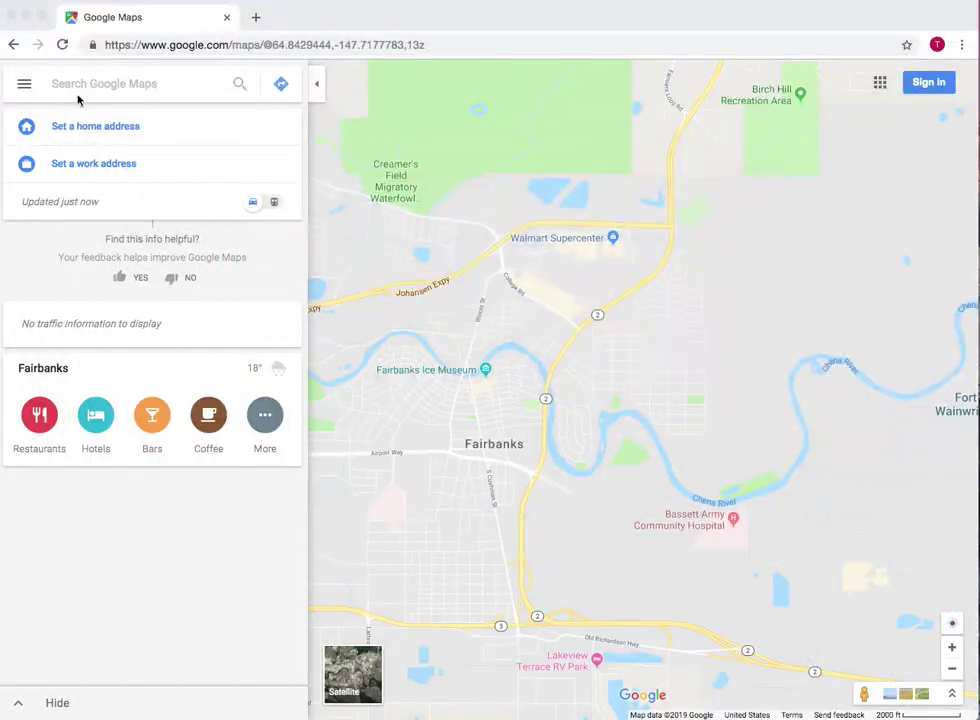
{"action": "left_click", "coordinate": [118, 83]}
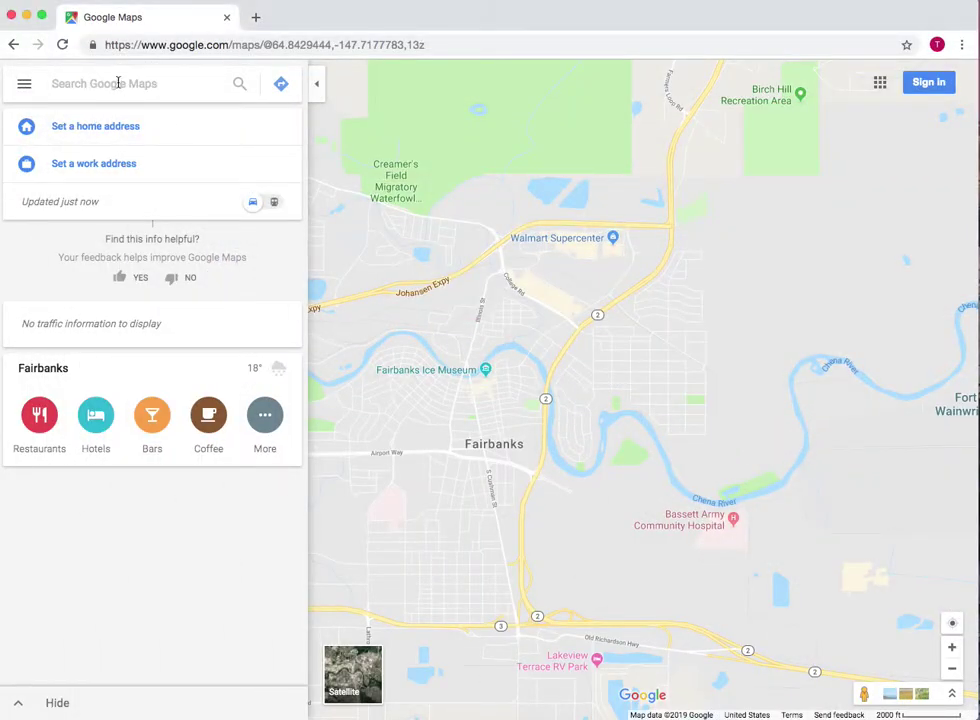
{"action": "type", "text": "Tanana"}
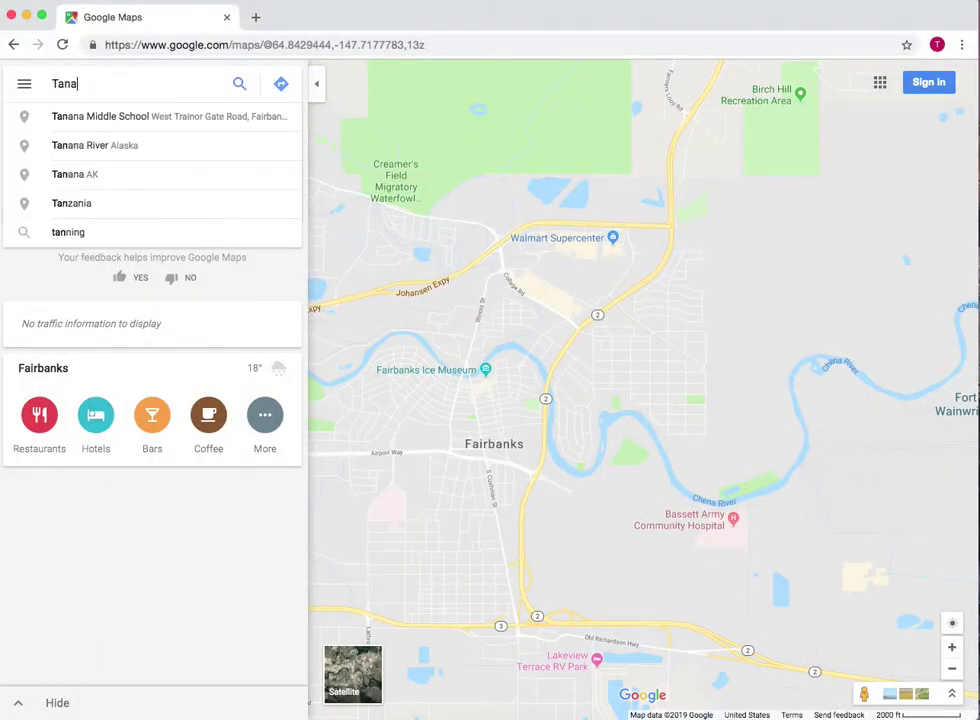
{"action": "left_click", "coordinate": [131, 118]}
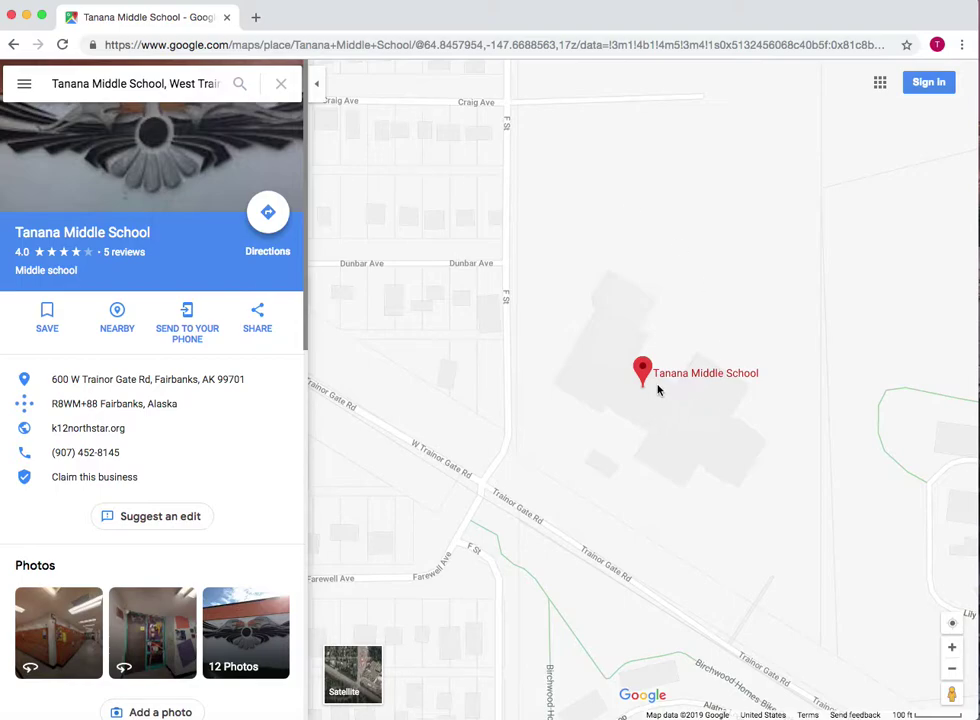
{"action": "left_click", "coordinate": [268, 212]}
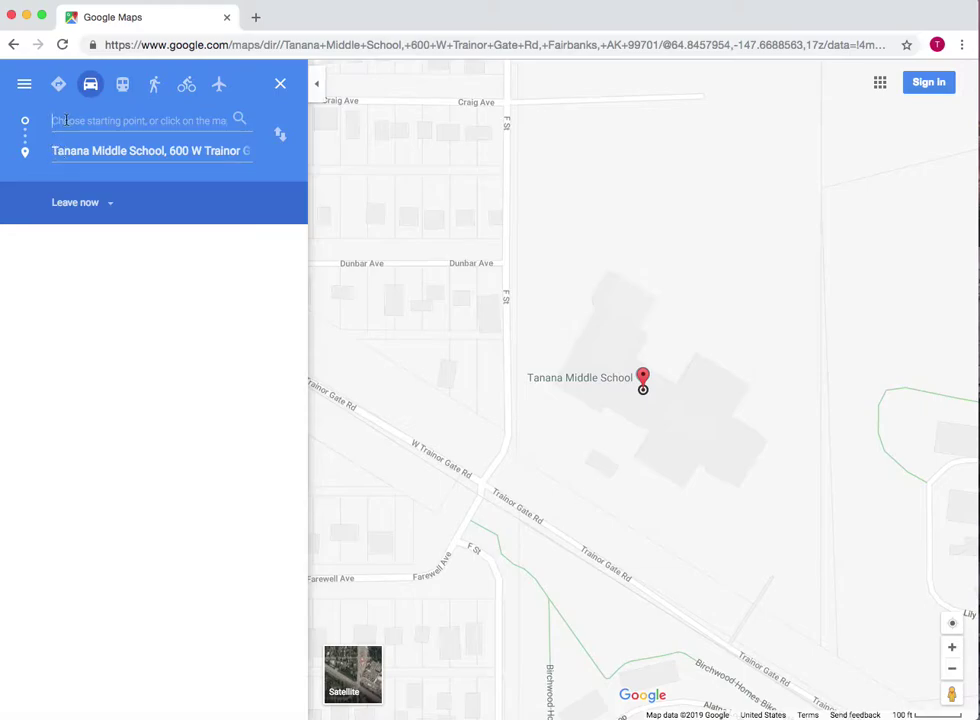
- Make the Tanana Middle School address the start and UAF Student Recreation Center the destination
{"action": "left_click", "coordinate": [52, 148]}
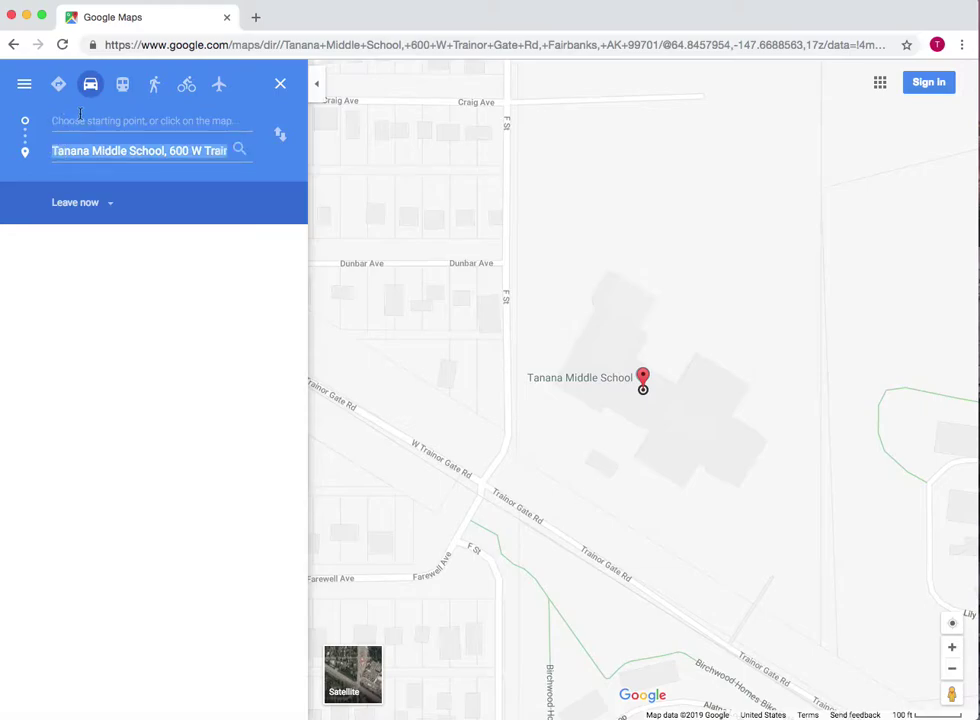
{"action": "left_click_drag", "start_coordinate": [50, 150], "coordinate": [299, 174]}
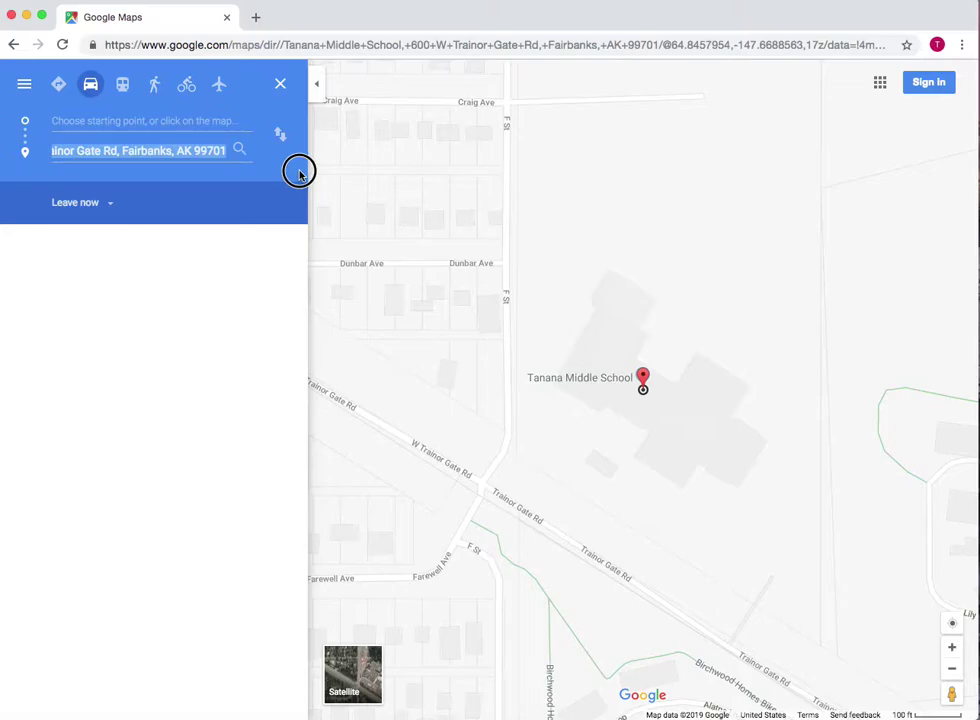
{"action": "key", "text": "super+x"}
{"action": "left_click", "coordinate": [140, 117]}
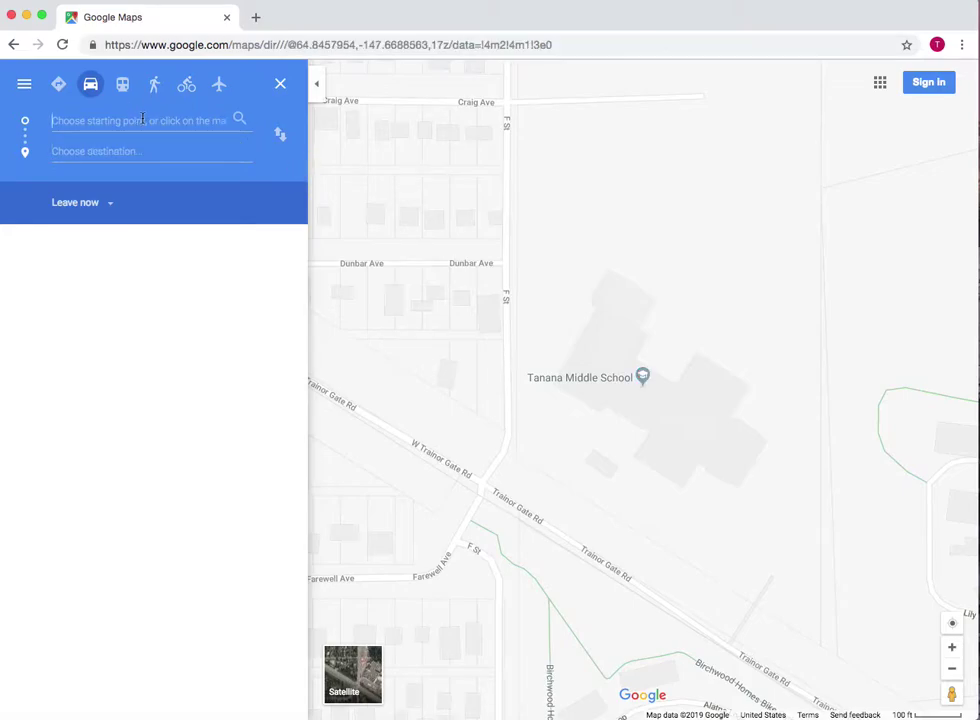
{"action": "key", "text": "super+v"}
{"action": "key", "text": "Return"}
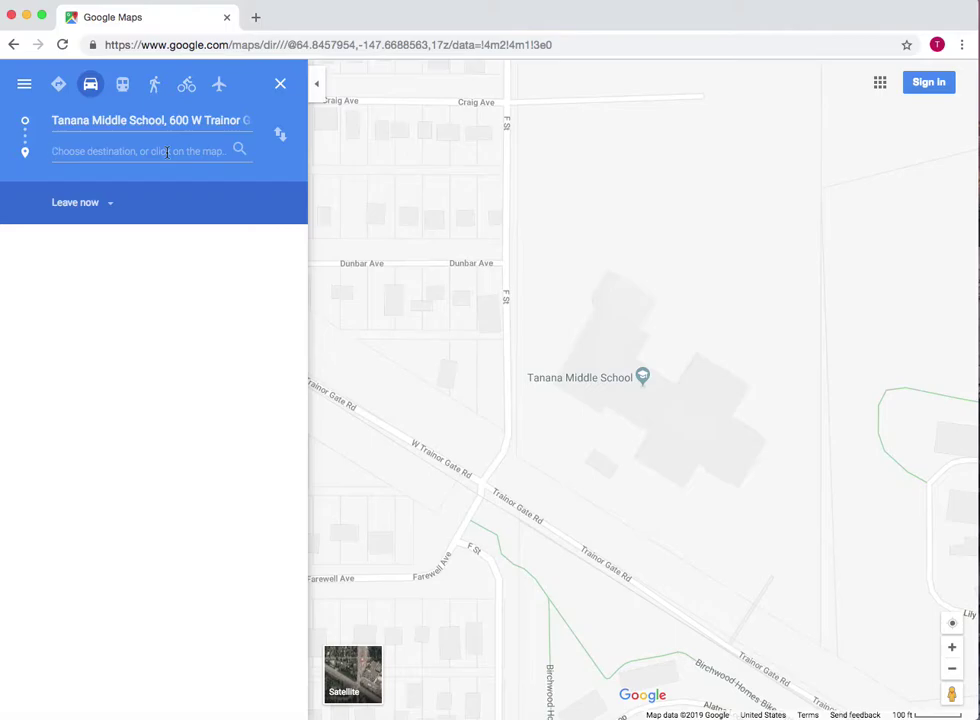
{"action": "type", "text": "Univesrity"}
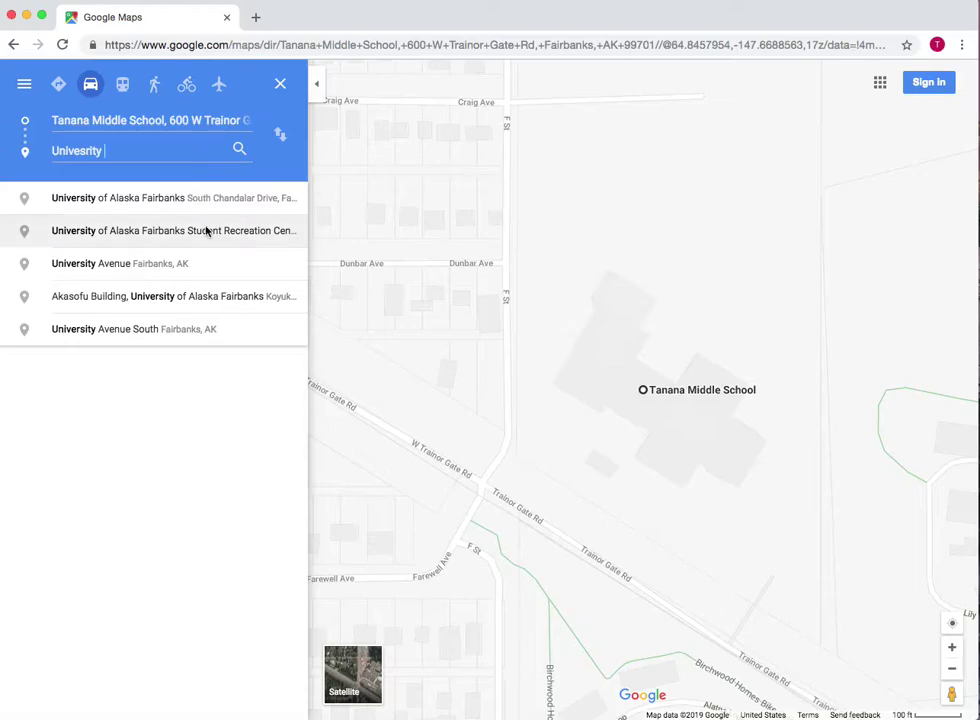
{"action": "left_click", "coordinate": [211, 232]}
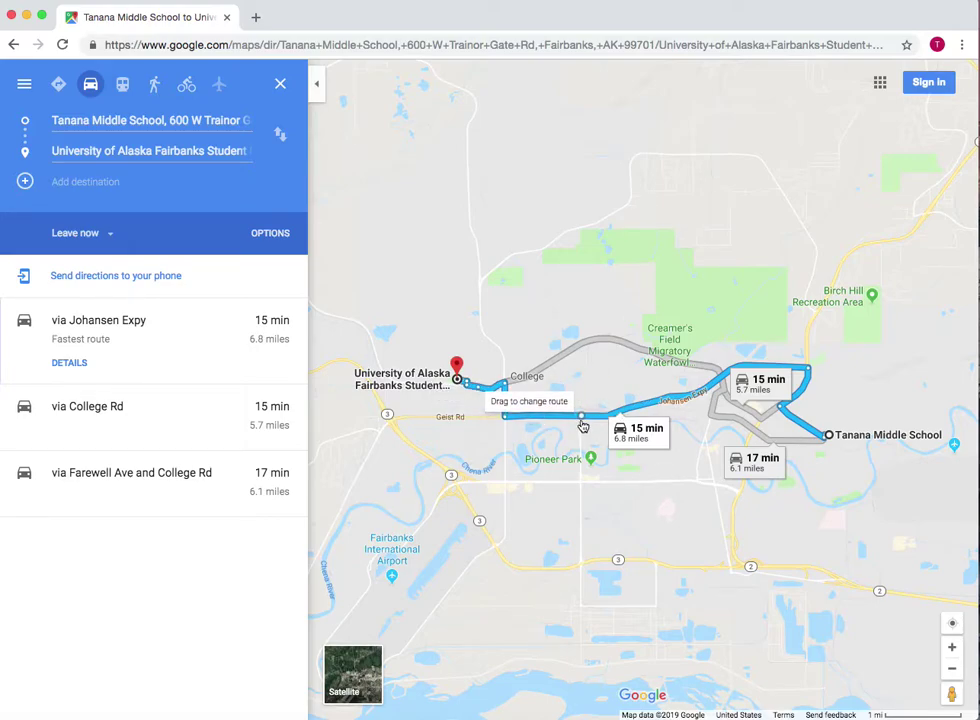
- Pick the alternate route and drag it onto College Rd, giving one 5.7-mile, 15-minute route
{"action": "left_click", "coordinate": [553, 361]}
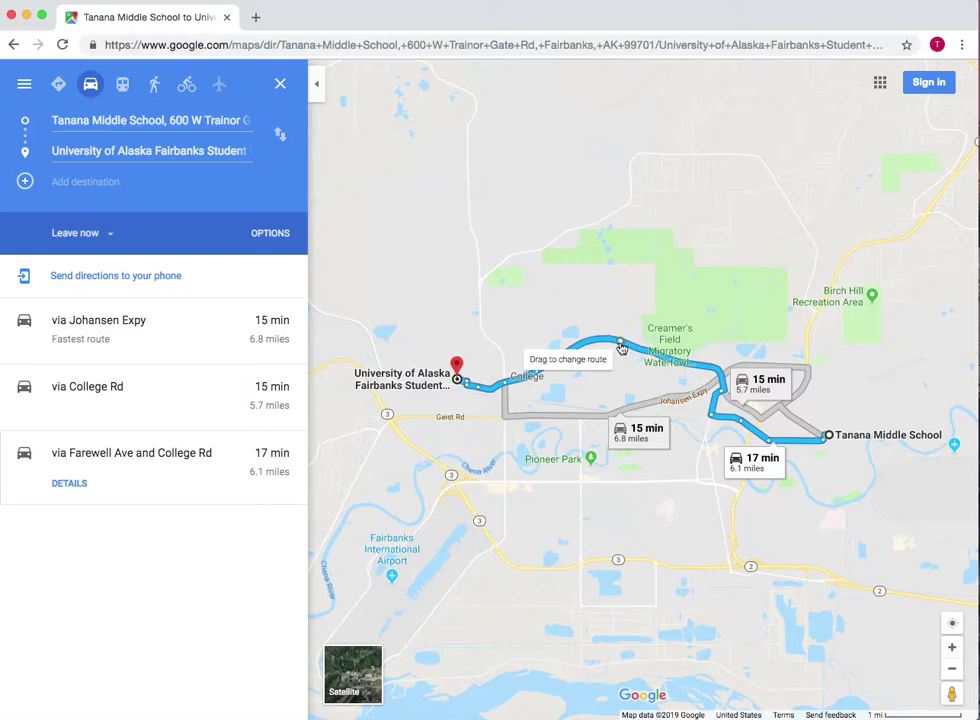
{"action": "mouse_move", "coordinate": [622, 345]}
{"action": "left_mouse_down"}
{"action": "mouse_move", "coordinate": [620, 370]}
{"action": "mouse_move", "coordinate": [627, 344]}
{"action": "left_mouse_up"}
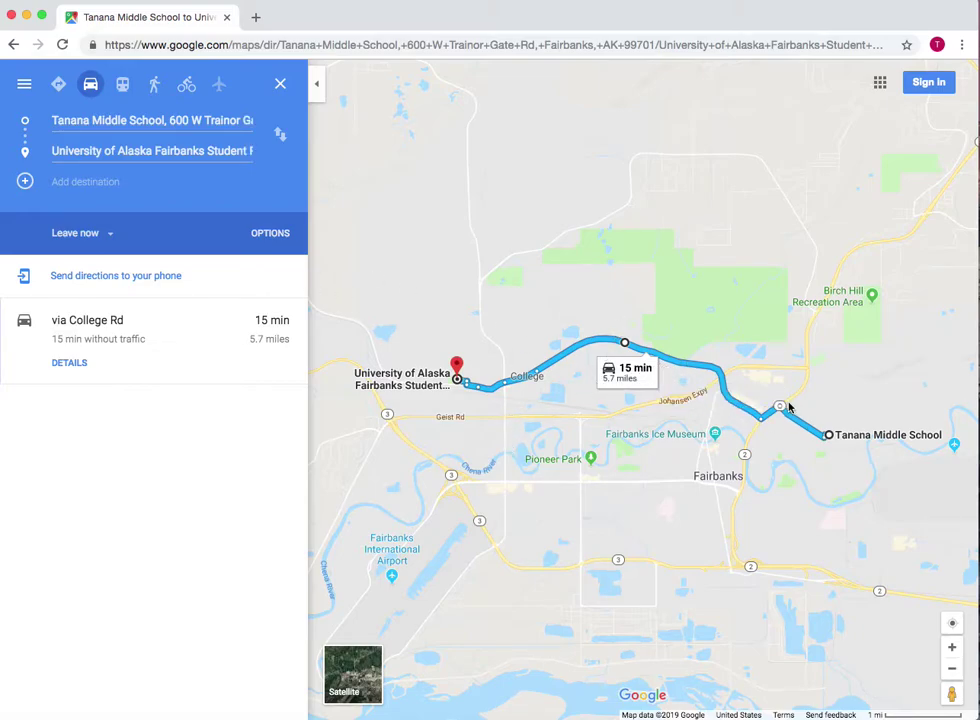
{"action": "left_click", "coordinate": [31, 91]}
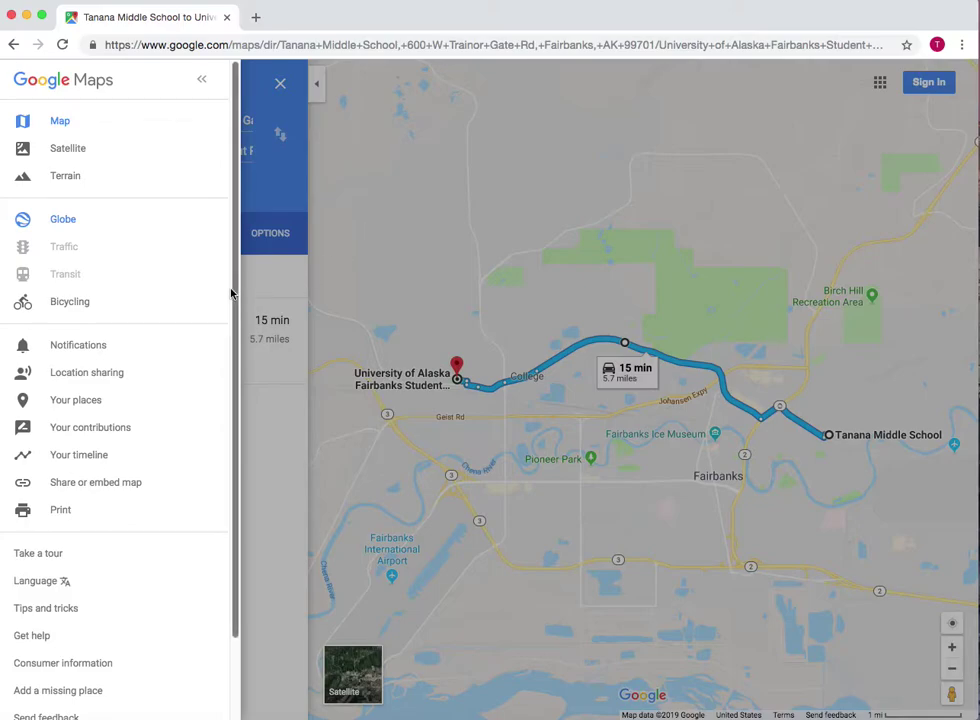
- Copy the College Rd route's short share link and open a new browser tab
{"action": "left_click", "coordinate": [122, 484]}
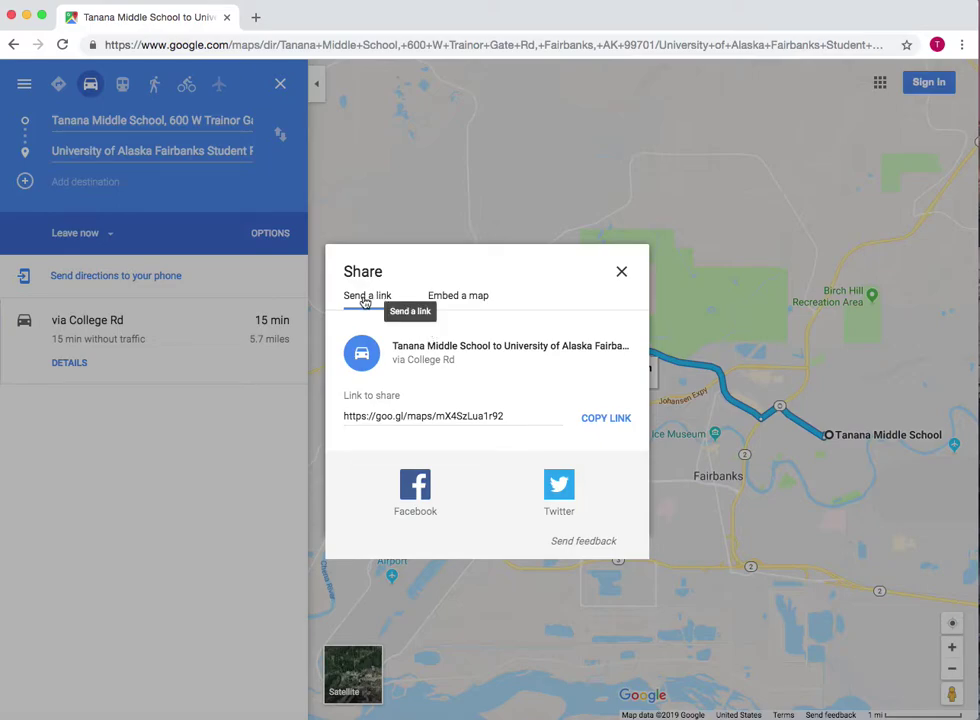
{"action": "left_click", "coordinate": [600, 418]}
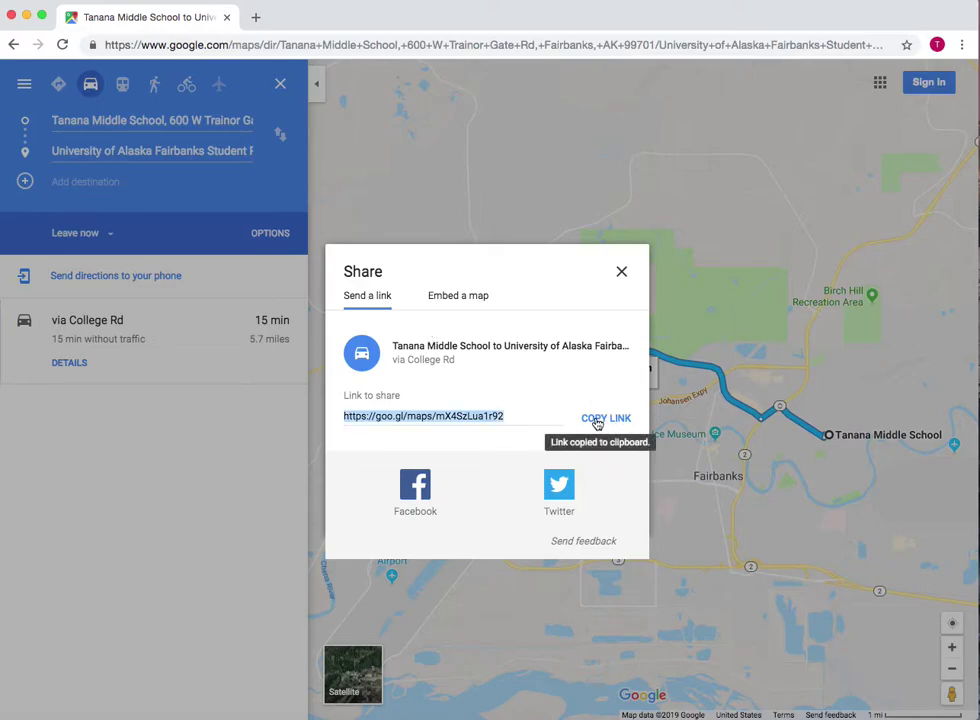
{"action": "left_click", "coordinate": [622, 273]}
{"action": "left_click", "coordinate": [255, 17]}
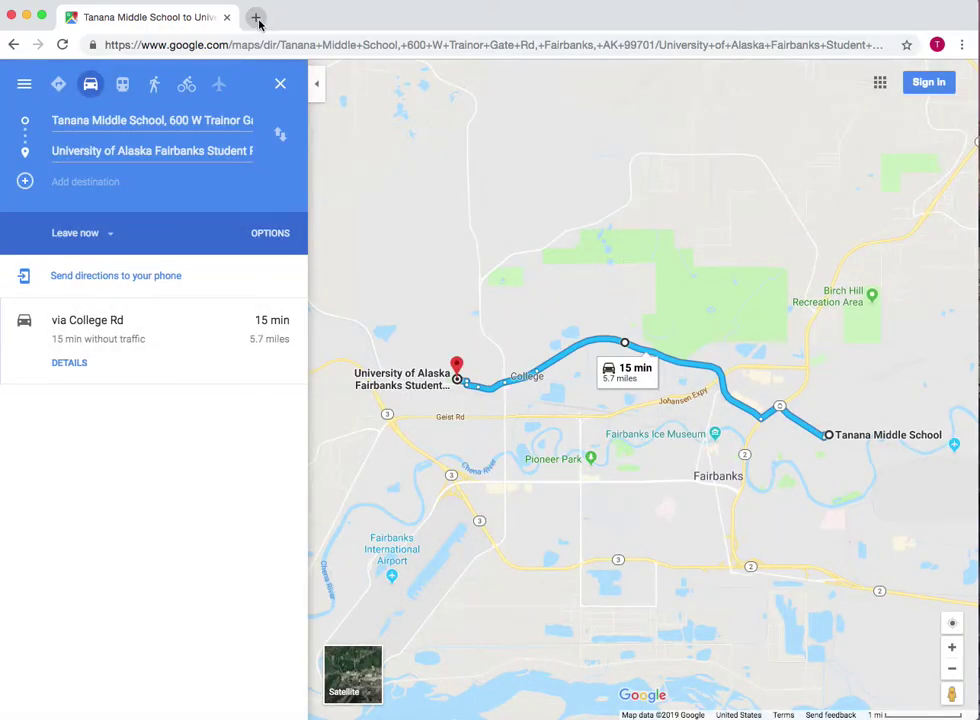
- Search the web for gmail and go to Gmail
{"action": "type", "text": "gmail"}
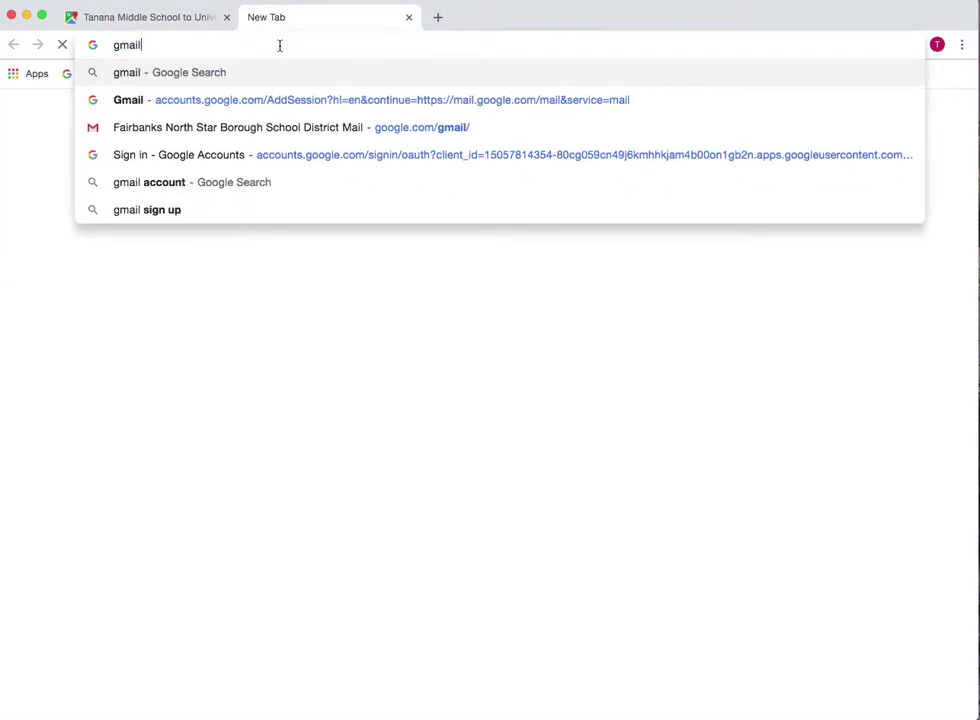
{"action": "key", "text": "Return"}
{"action": "left_click", "coordinate": [202, 203]}
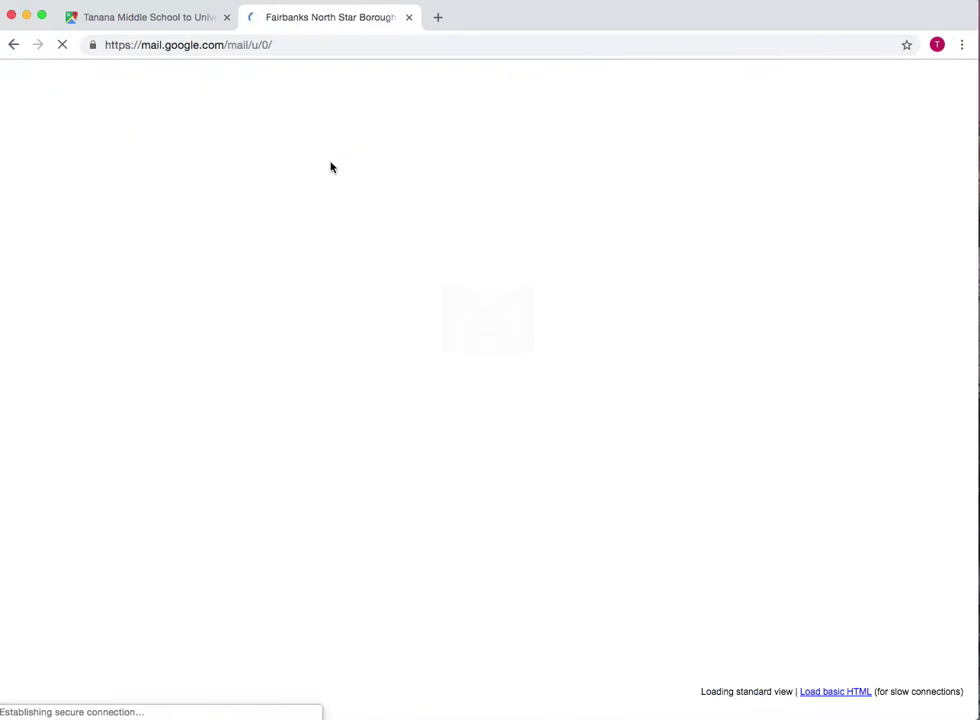
- Email the route link to yourself with subject 'map', then open the link from that message
{"action": "left_click", "coordinate": [524, 328]}
{"action": "type", "text": "map"}
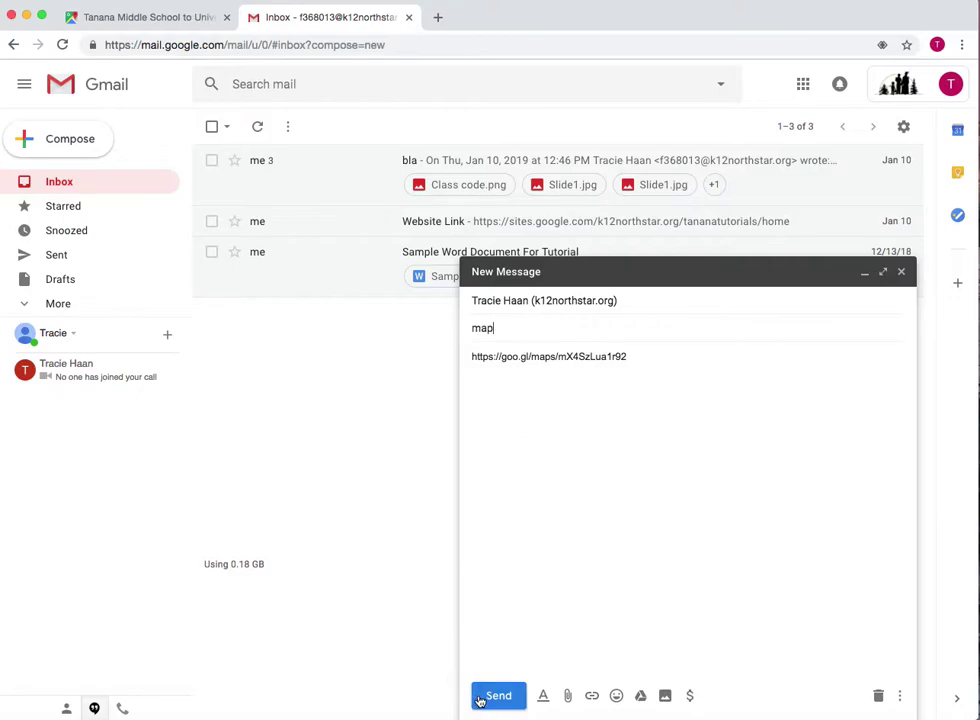
{"action": "left_click", "coordinate": [486, 697]}
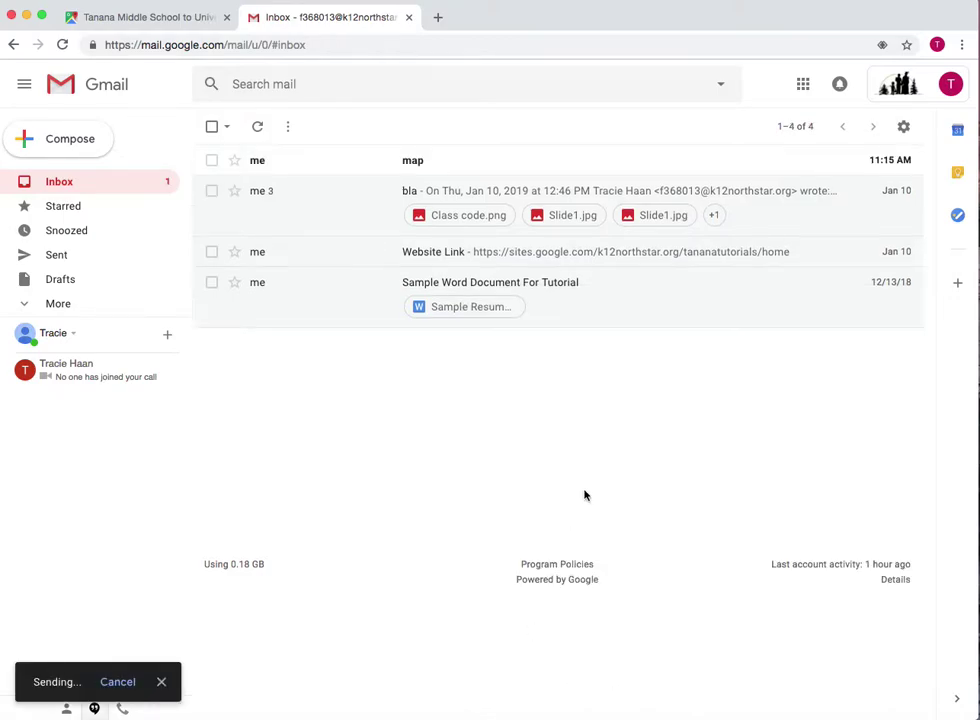
{"action": "left_click", "coordinate": [338, 163]}
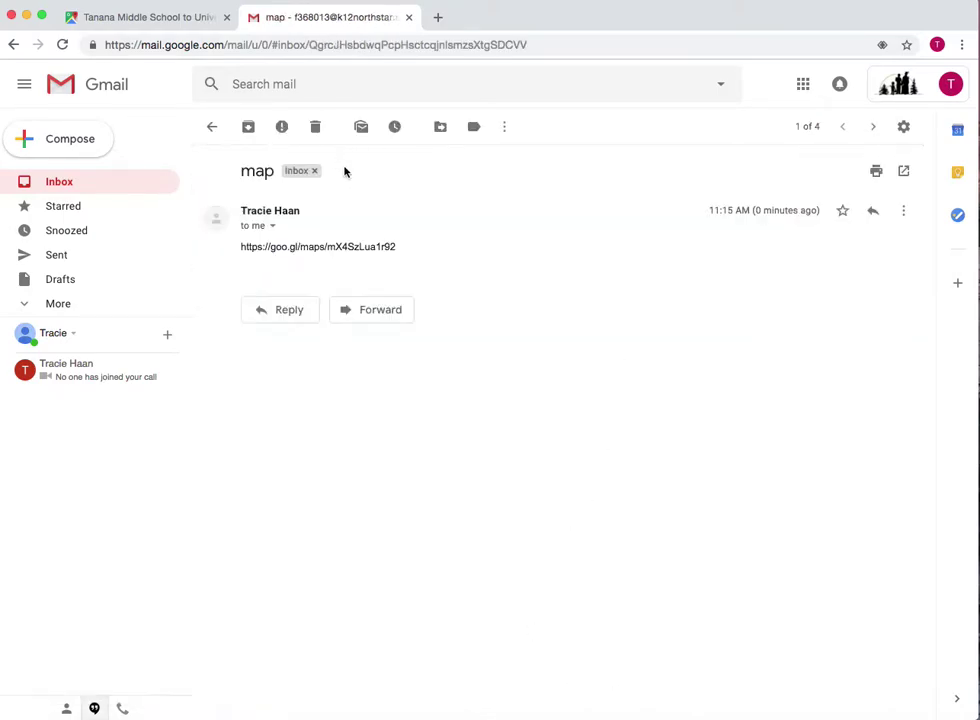
{"action": "left_click", "coordinate": [289, 246]}
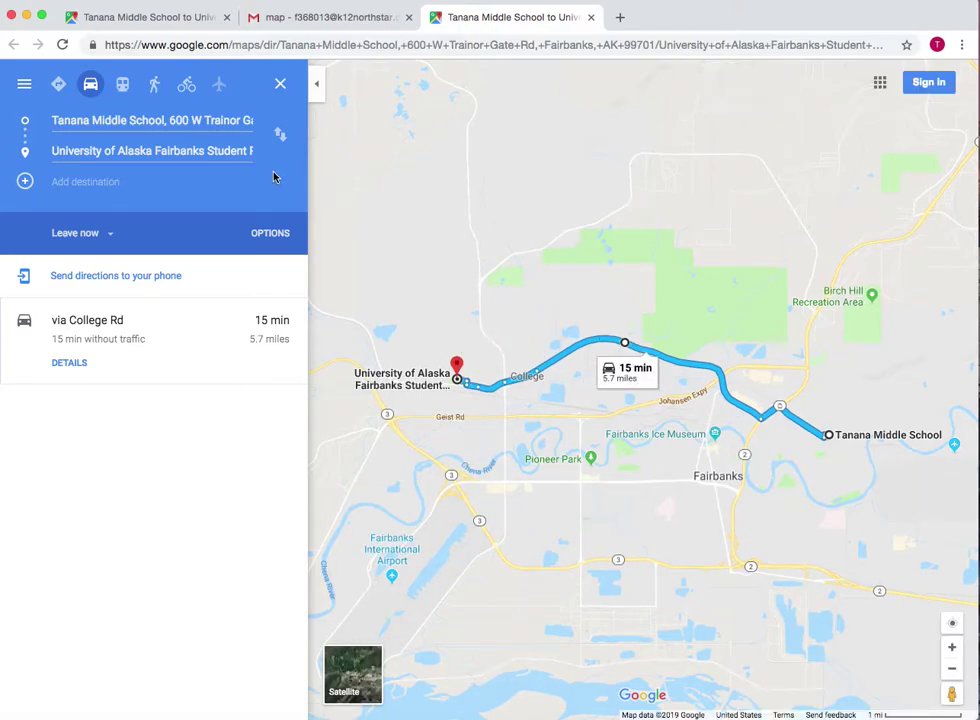
- Open the route's print view and add the note 'Route from Tanana To SRC for sledding'
{"action": "left_click", "coordinate": [24, 84]}
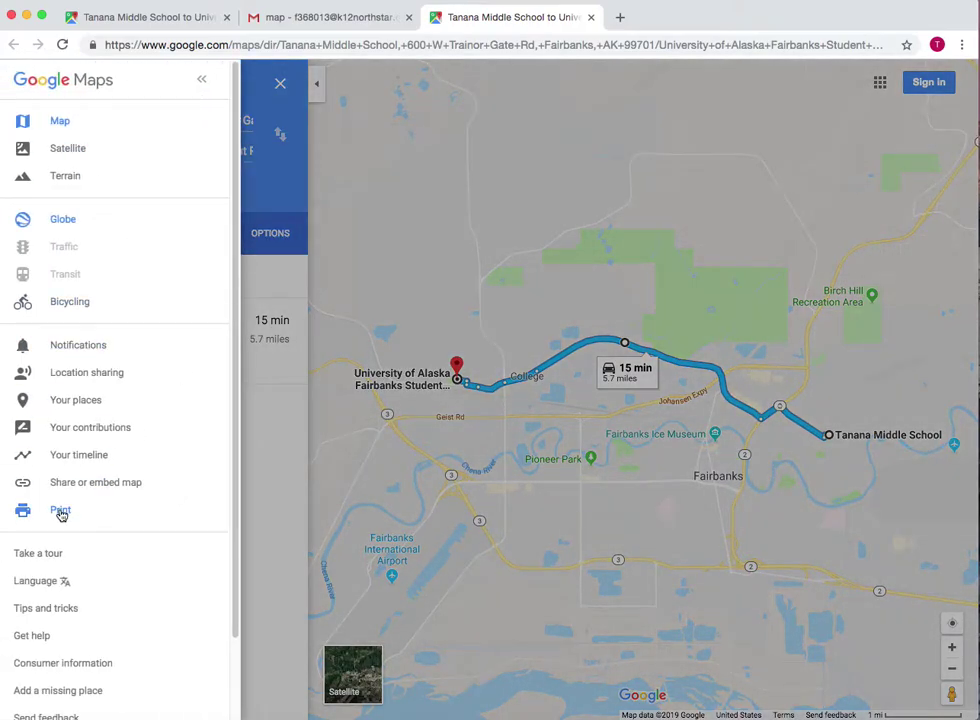
{"action": "left_click", "coordinate": [60, 511]}
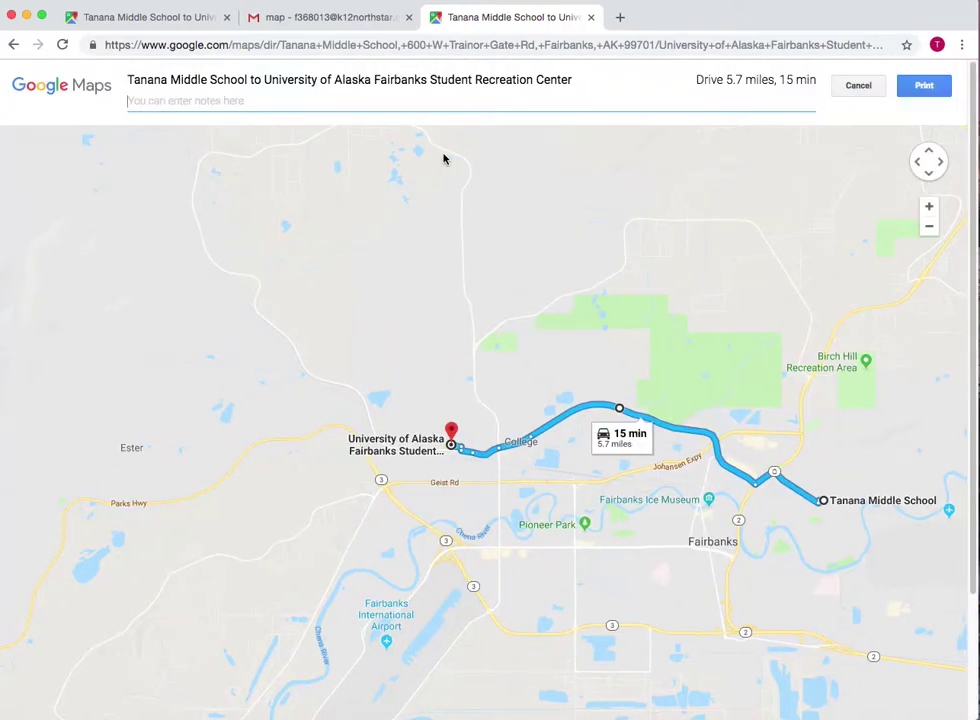
{"action": "type", "text": "Route from Tanana To SRC for sledding"}
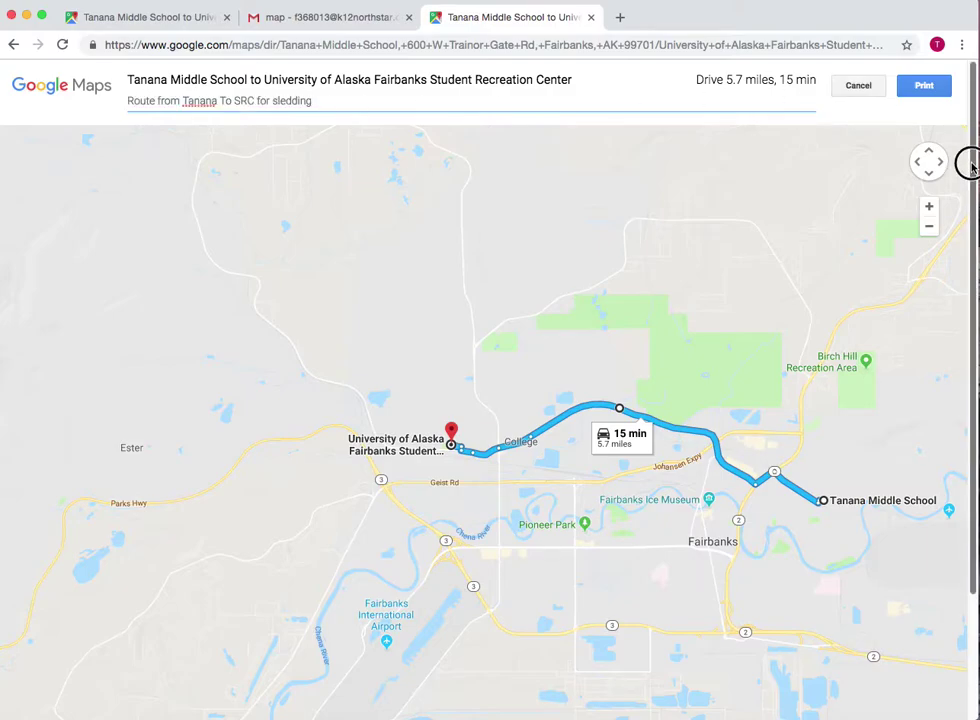
{"action": "scroll", "coordinate": [969, 219], "scroll_direction": "down", "scroll_amount": 3}
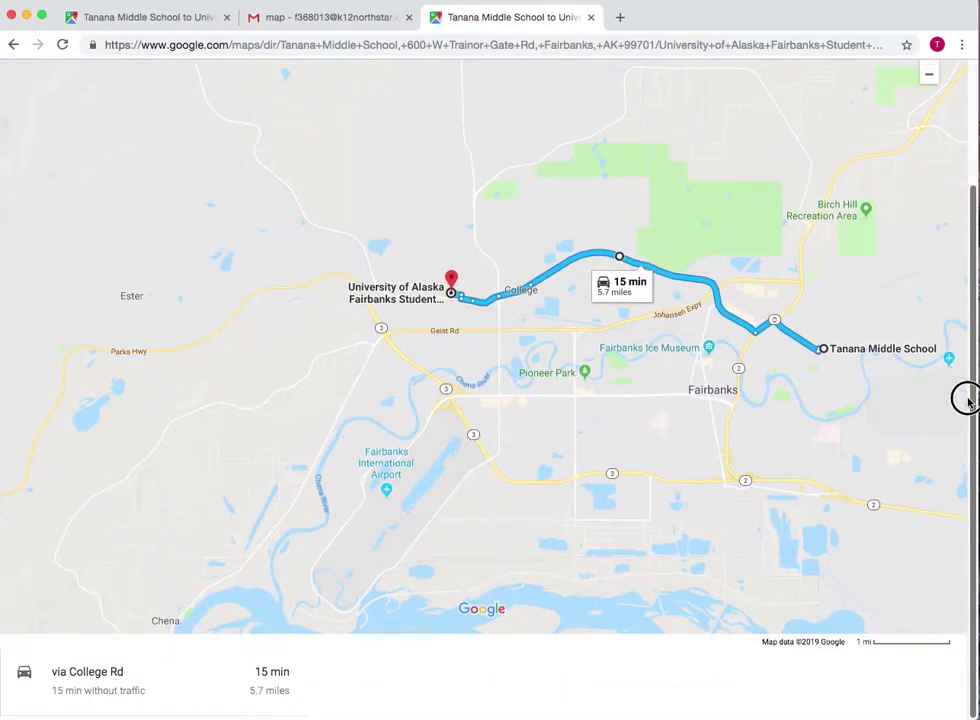
{"action": "scroll", "coordinate": [943, 147], "scroll_direction": "up", "scroll_amount": 3}
{"action": "scroll", "coordinate": [951, 321], "scroll_direction": "down", "scroll_amount": 3}
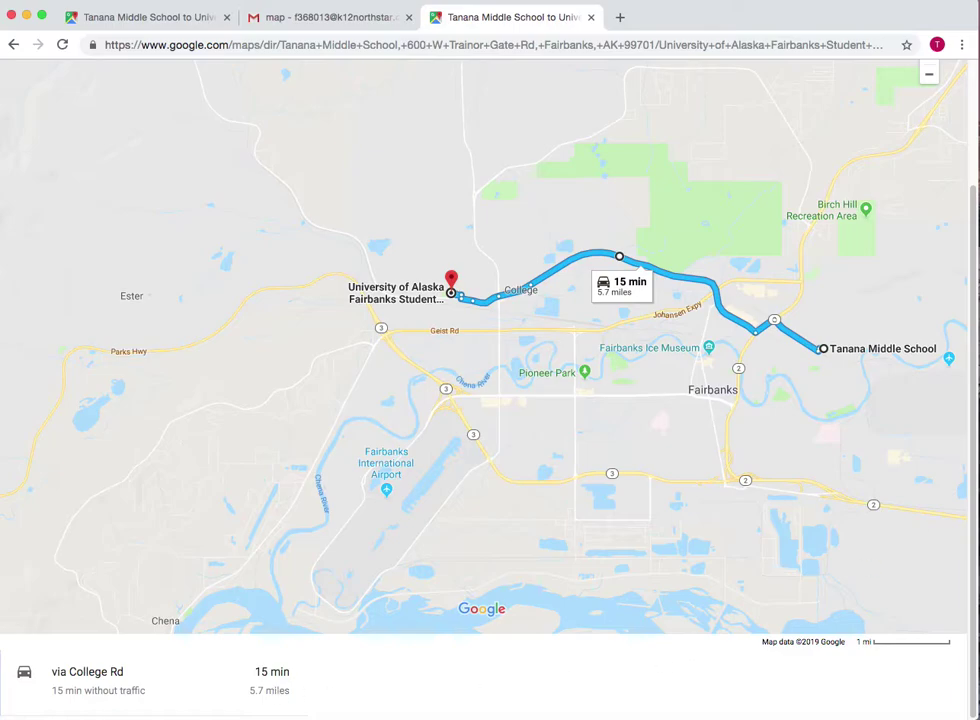
{"action": "scroll", "coordinate": [971, 481], "scroll_direction": "up", "scroll_amount": 3}
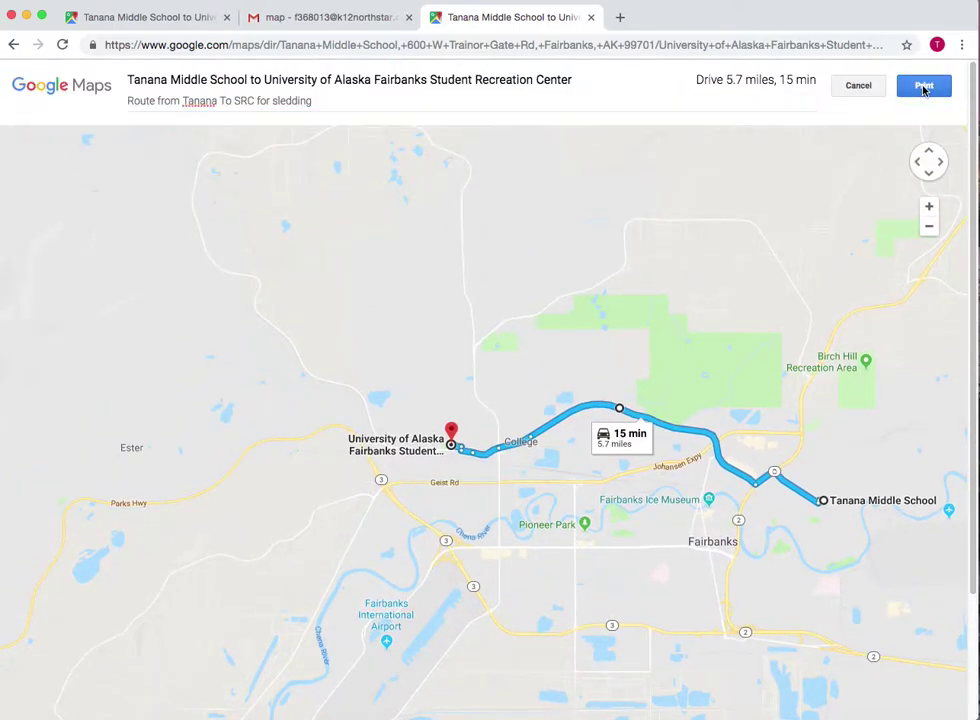
{"action": "left_click", "coordinate": [924, 88]}
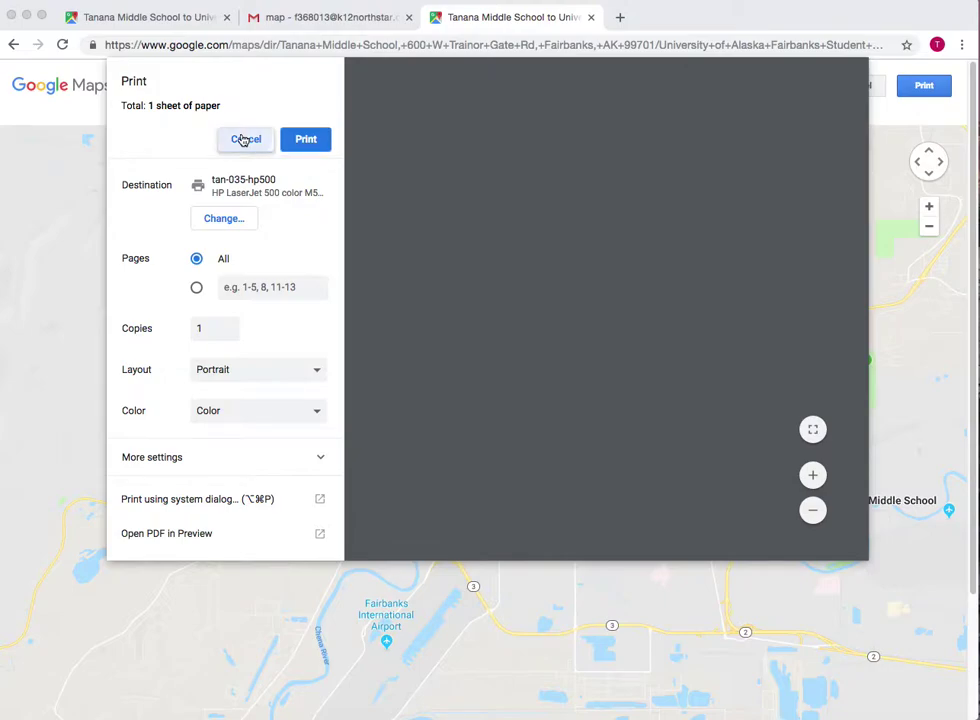
{"action": "left_click", "coordinate": [243, 141]}
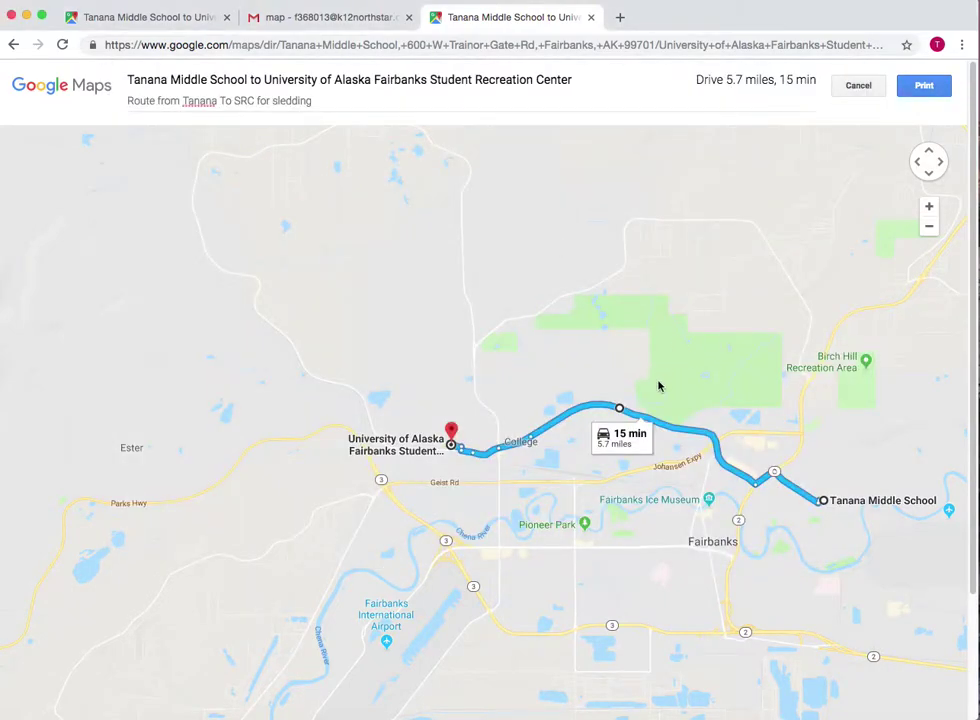
{"action": "scroll", "coordinate": [560, 387], "scroll_direction": "down", "scroll_amount": 1}
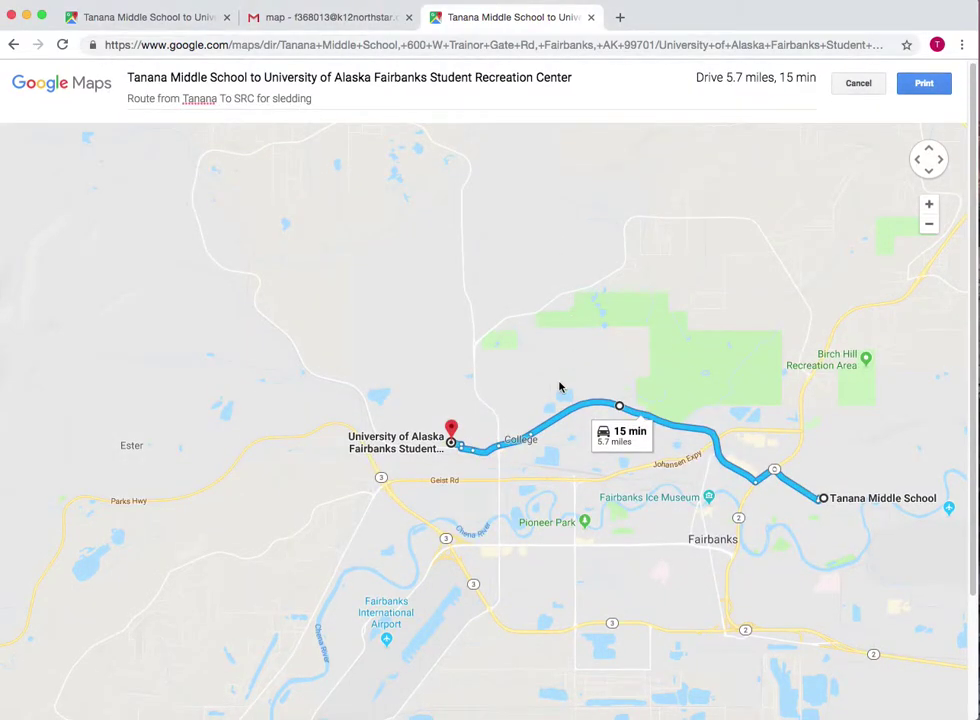